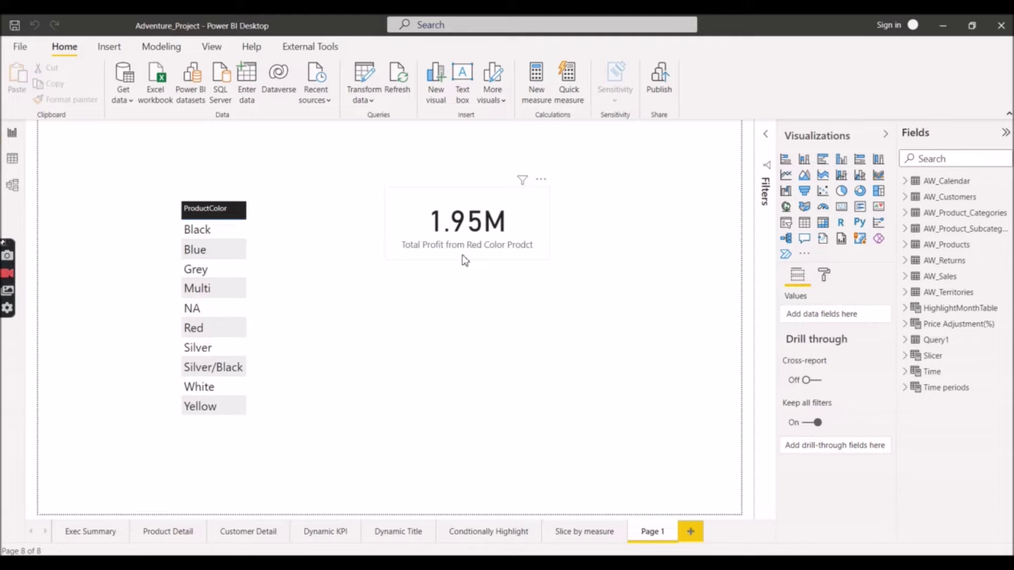
- Show the Total Profit from Red Color Prodct measure's full CALCULATE formula with the ProductColor="Red" filter in the expanded formula bar
left_click(462, 254)
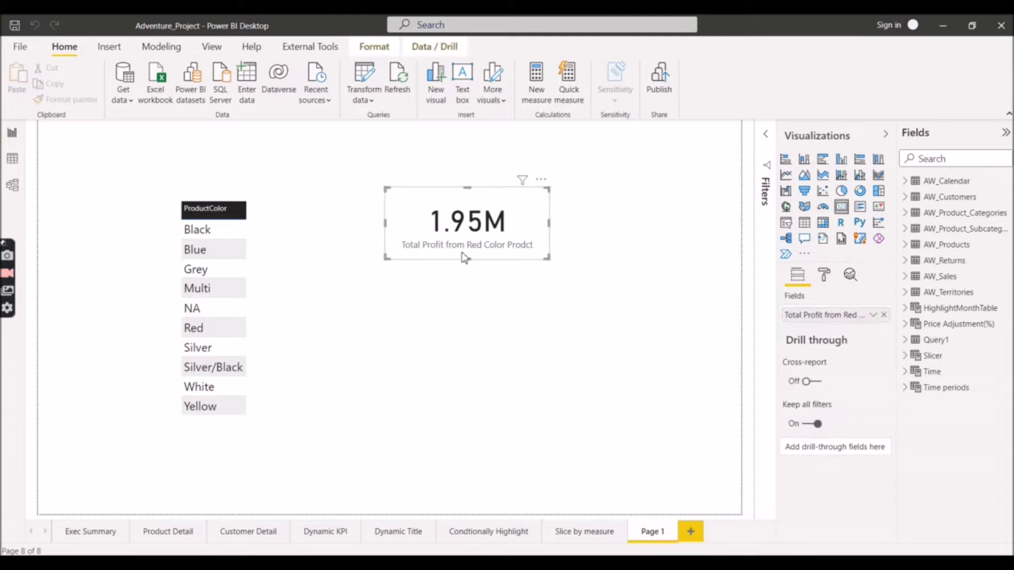
left_click(907, 278)
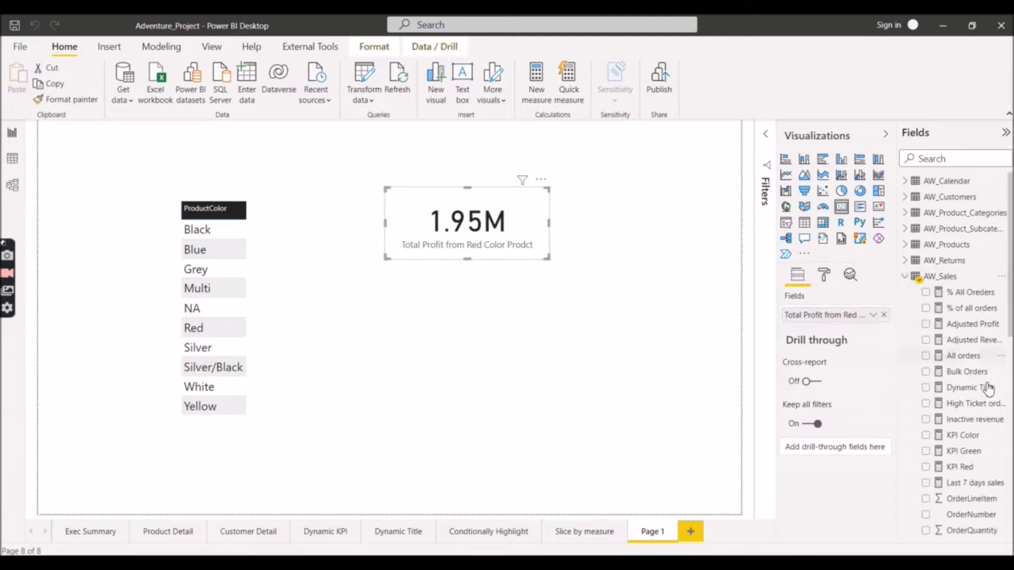
scroll(946, 401, "down", 2)
scroll(952, 422, "down", 6)
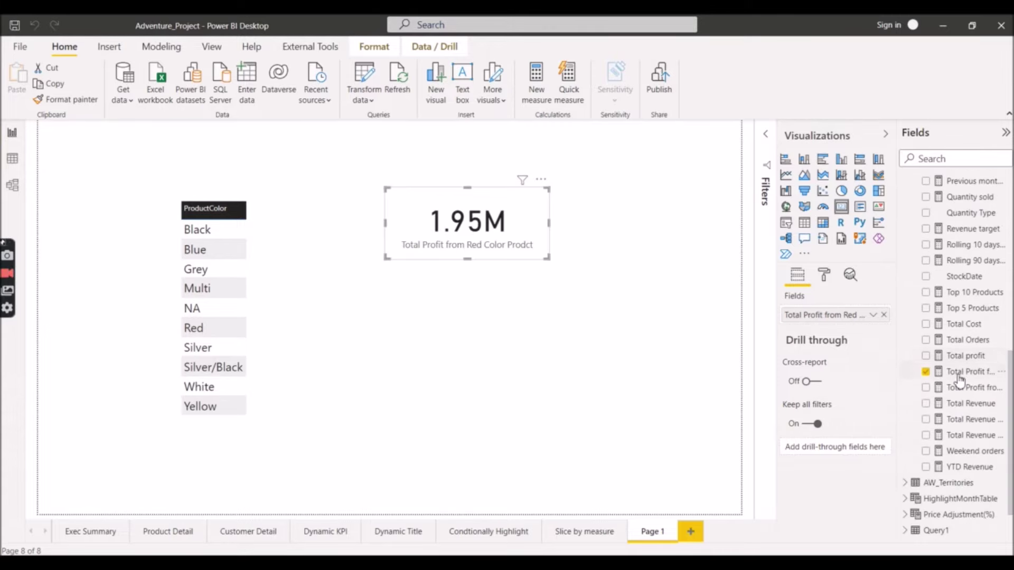
left_click(960, 374)
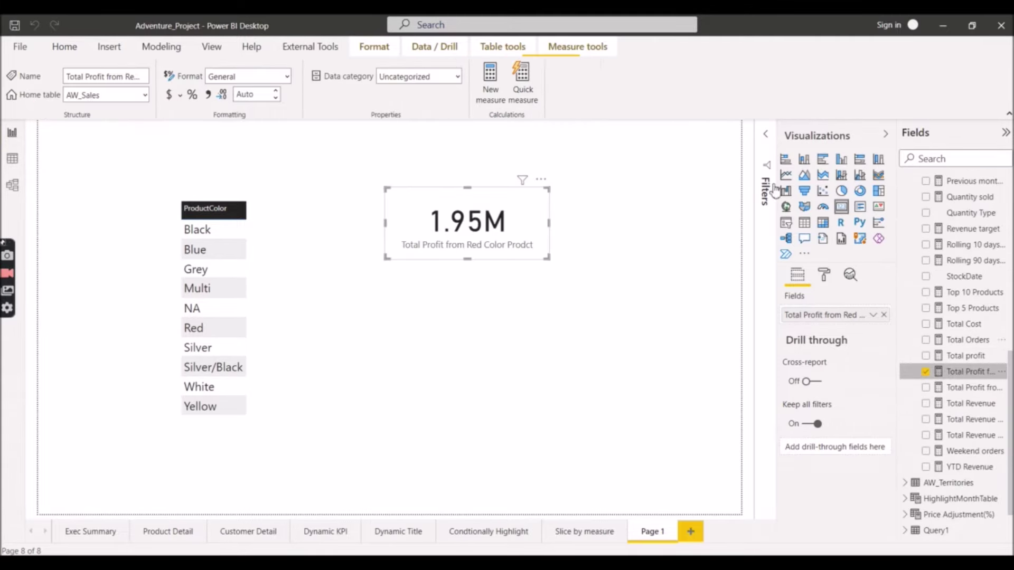
left_click(765, 133)
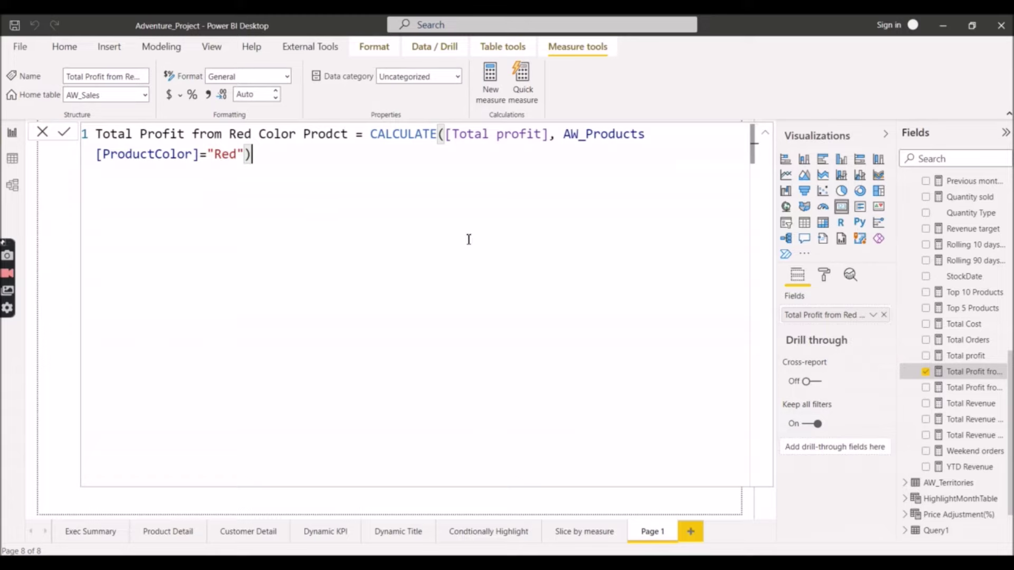
left_click(766, 133)
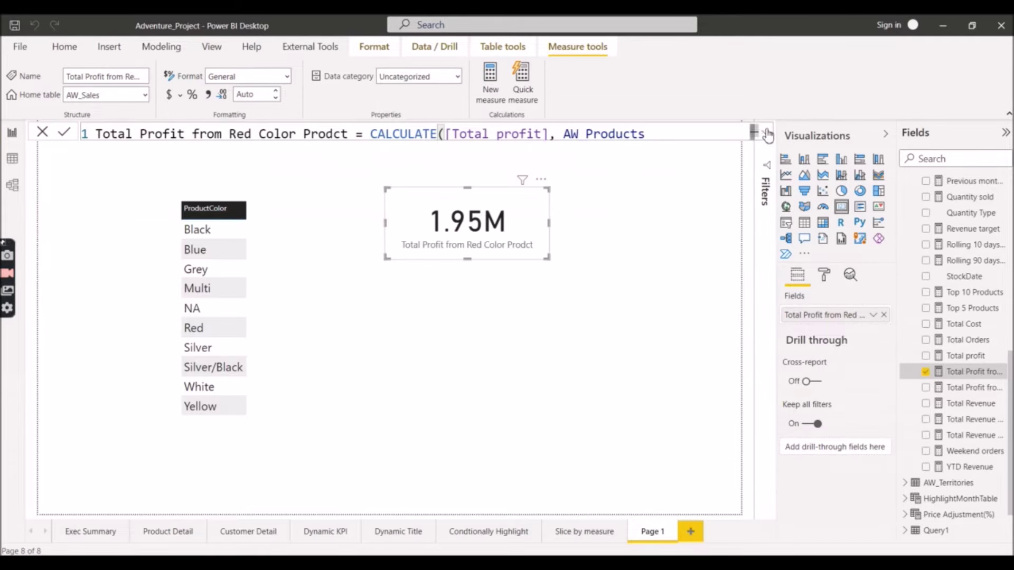
left_click(766, 133)
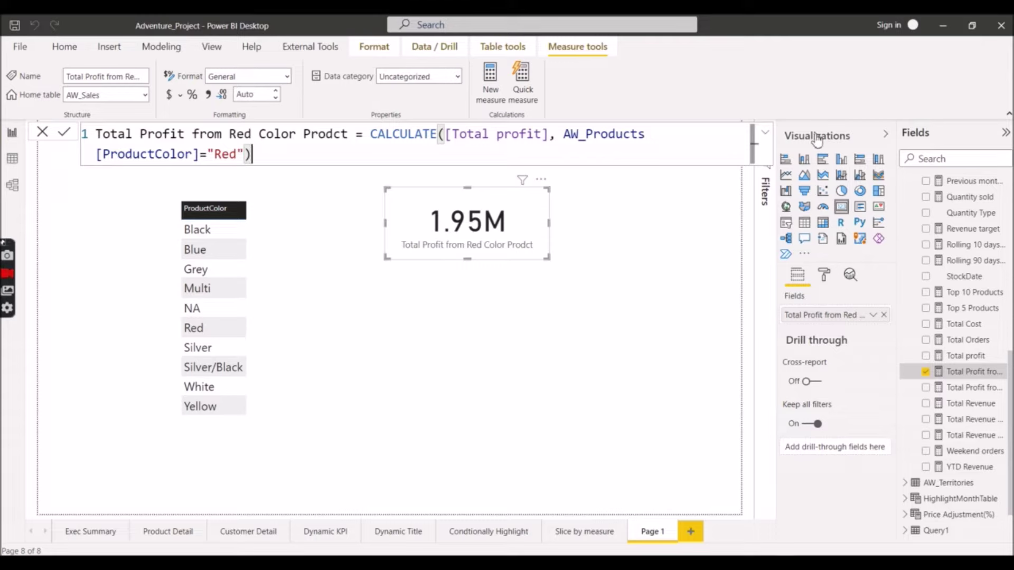
right_click(962, 412)
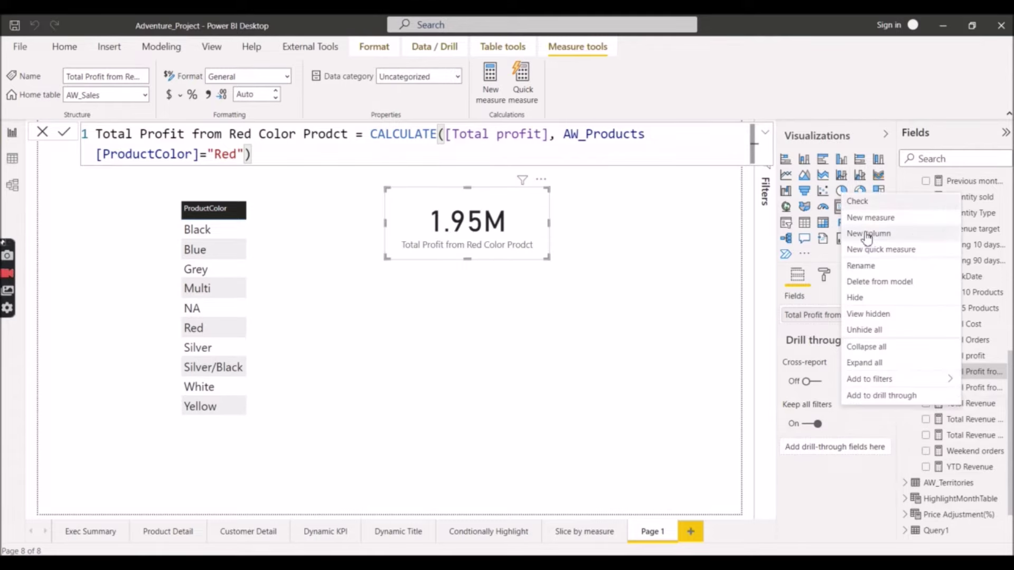
- Create a new measure named 'Profit Using CT' in the expanded formula bar and start its SUMX expression
key("Escape")
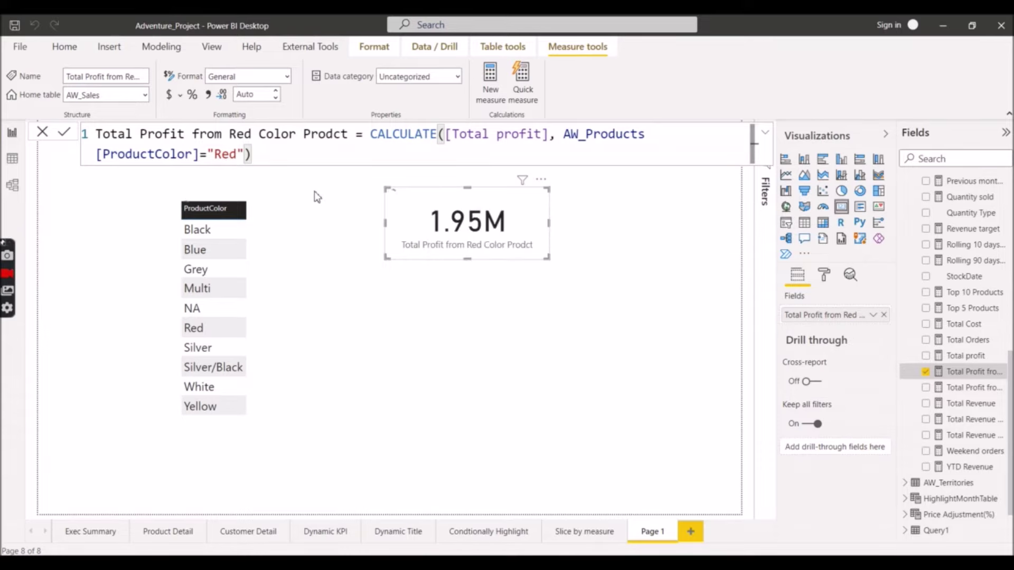
key("alt")
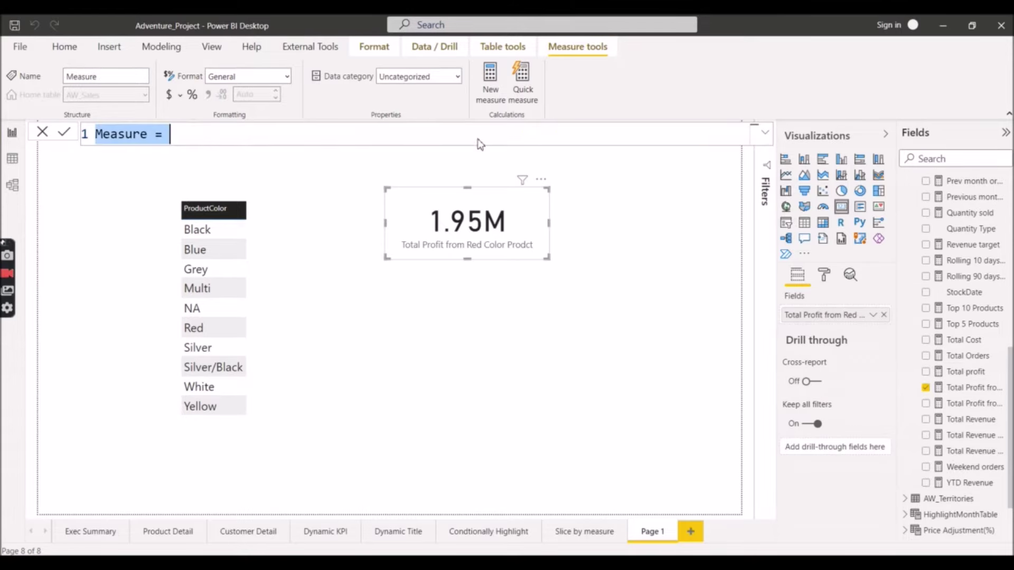
left_click(765, 133)
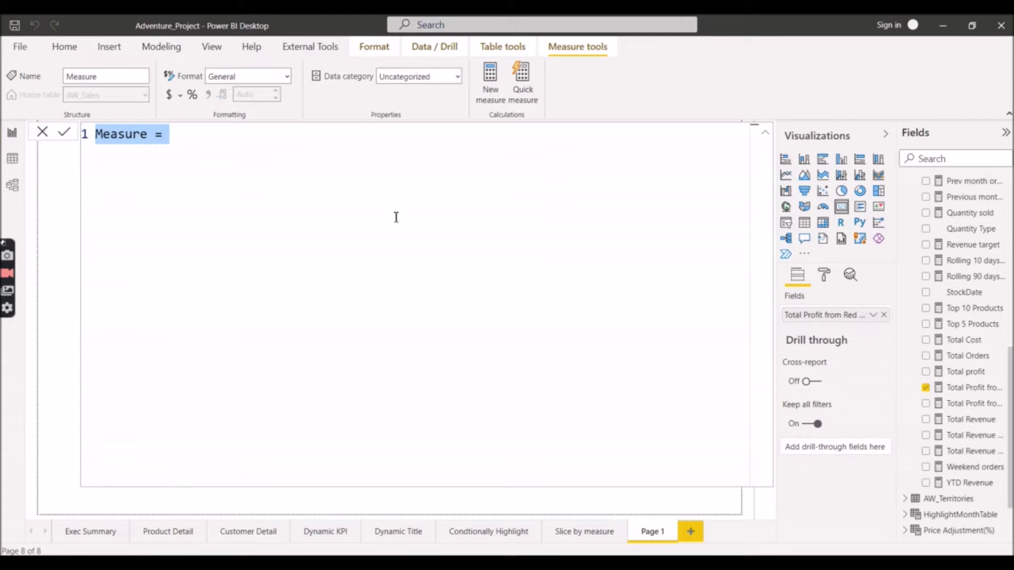
type("Profit Using CT")
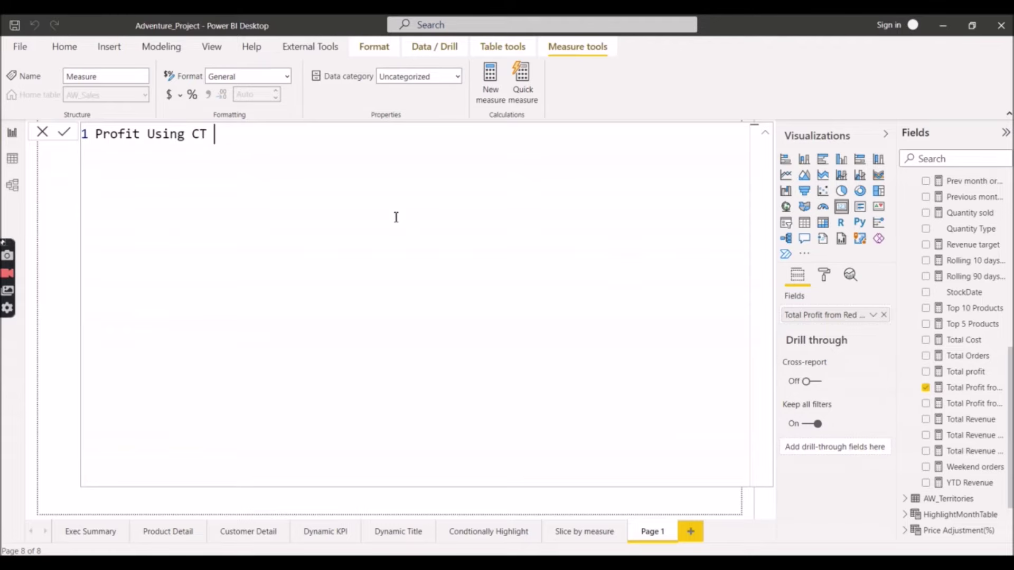
type(" =")
type("Smx")
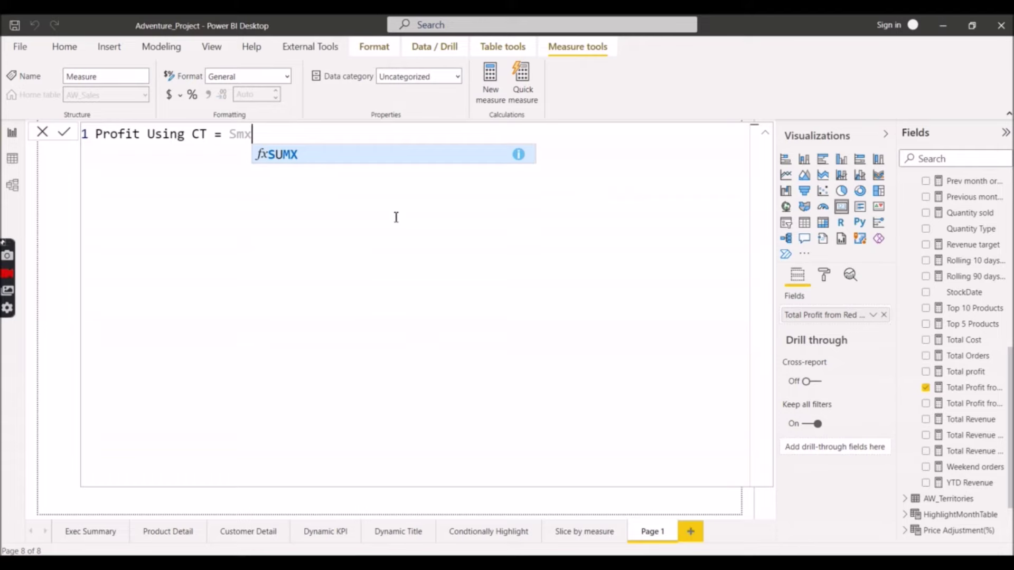
- Write SUMX(CALCULATETABLE(AW_Products, AW_Products[ProductColor]="Red") as the start of the formula
key("Tab")
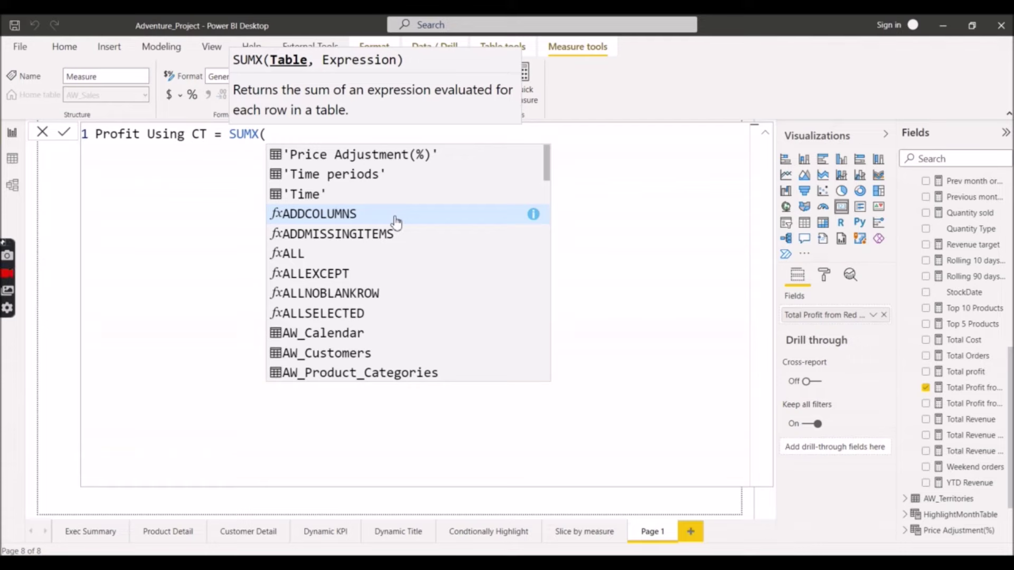
type("ca")
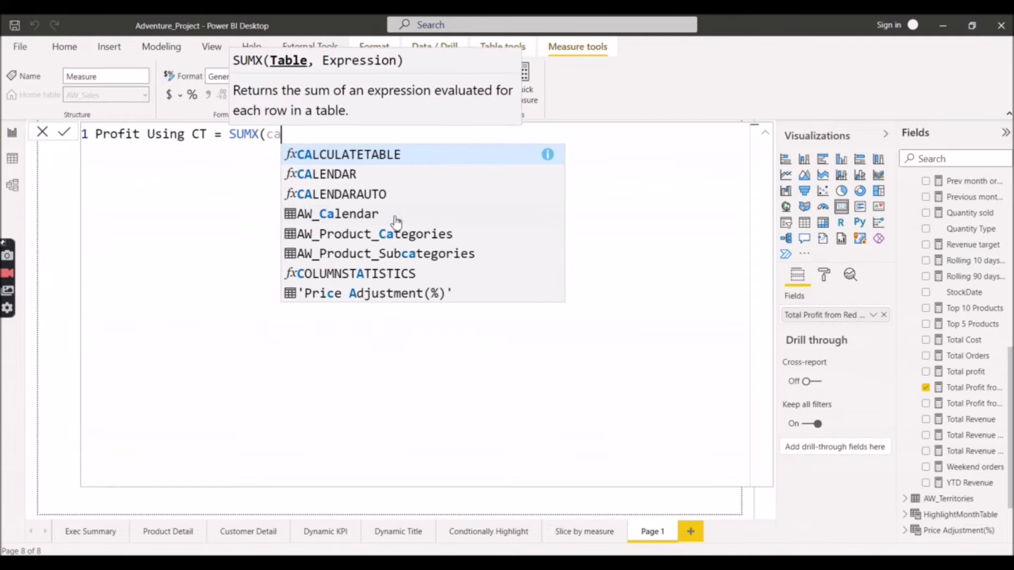
type("lcu")
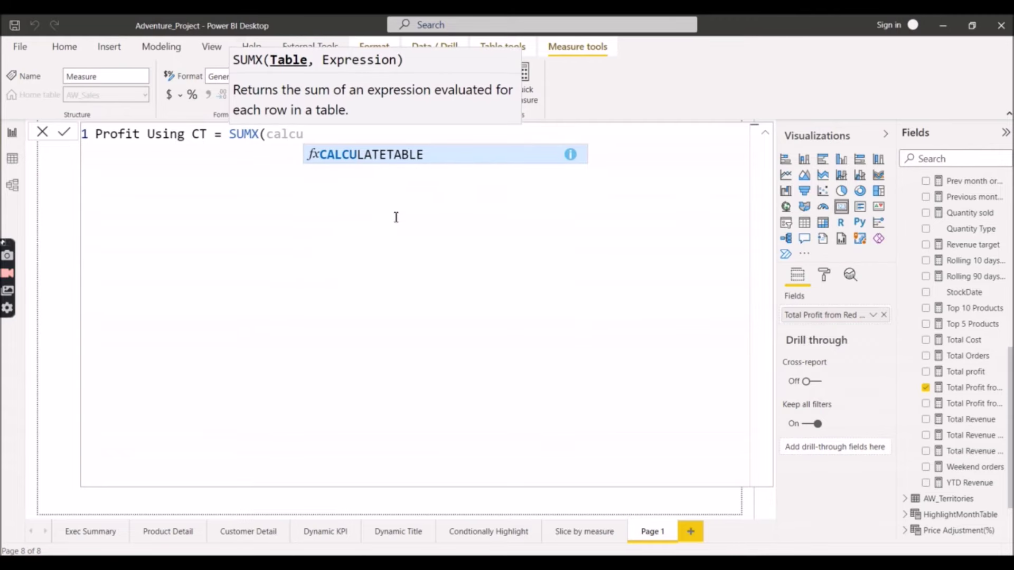
key("Tab")
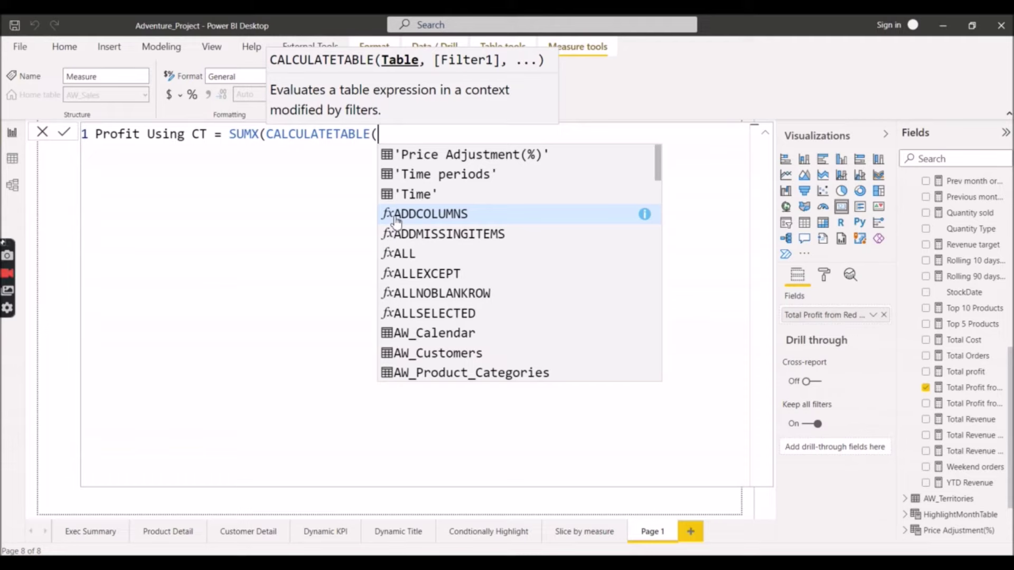
type("prod")
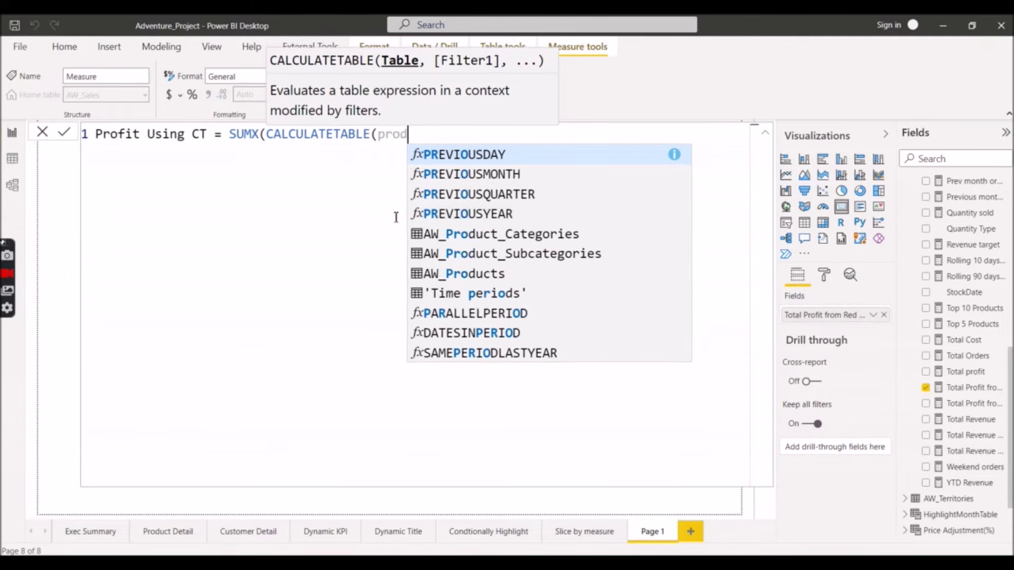
key("Down")
key("Down")
key("Down")
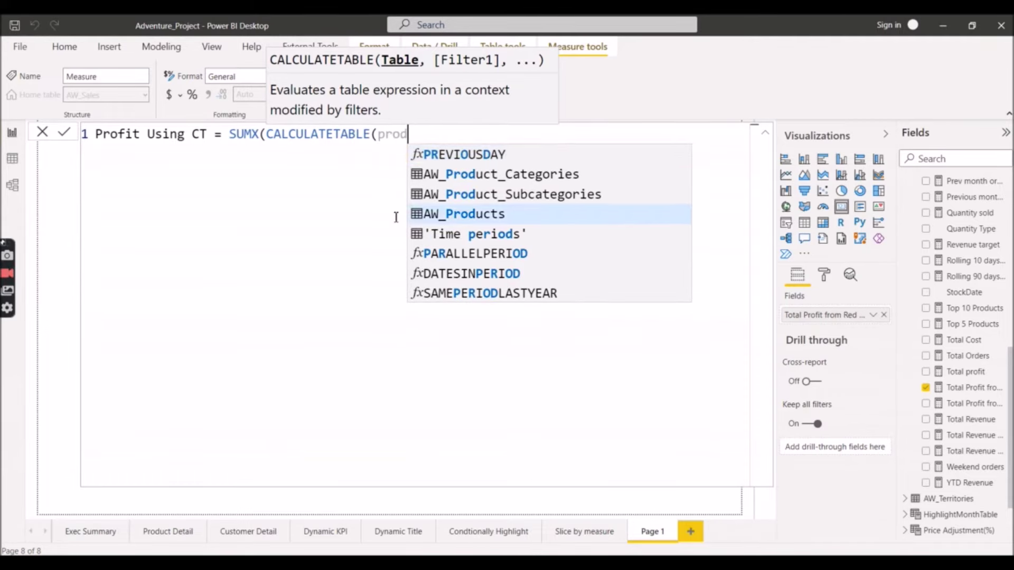
key("Tab")
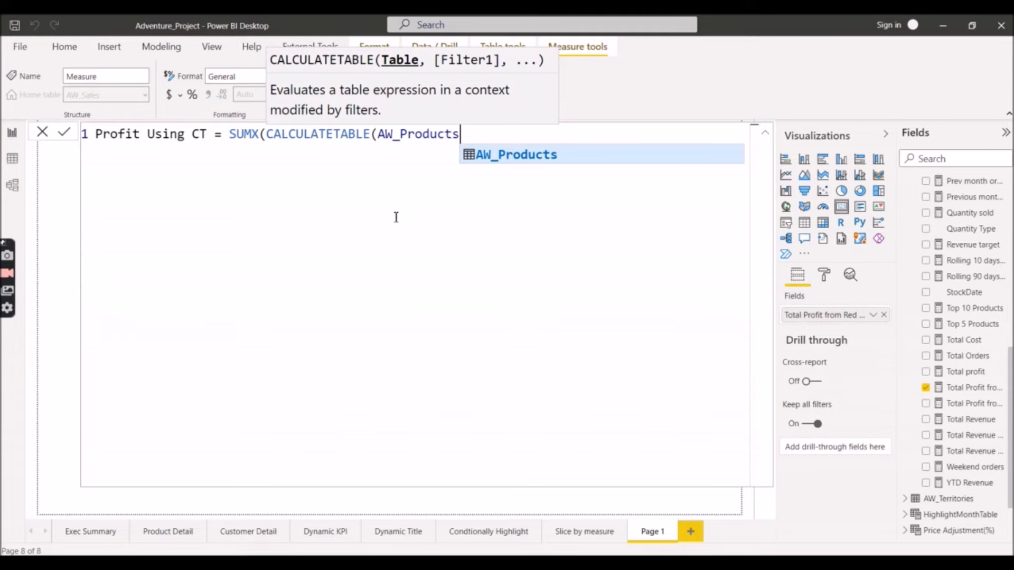
type(",,")
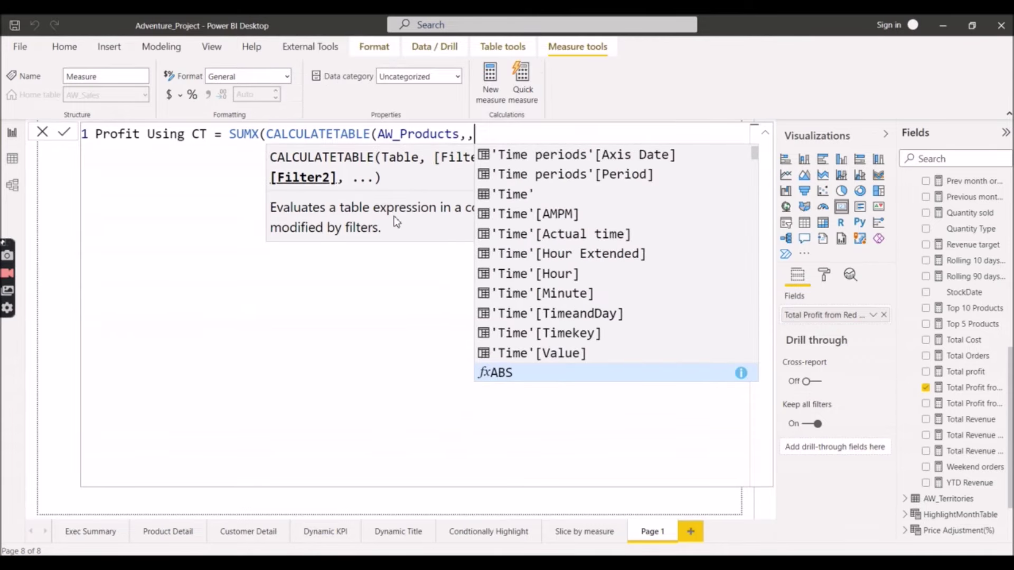
key("BackSpace")
type("colo")
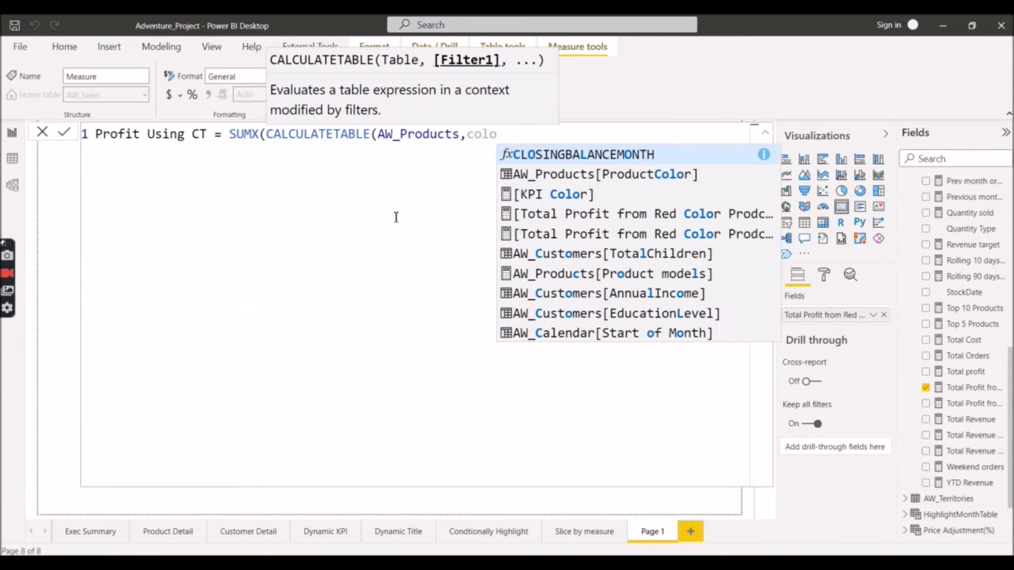
key("Down")
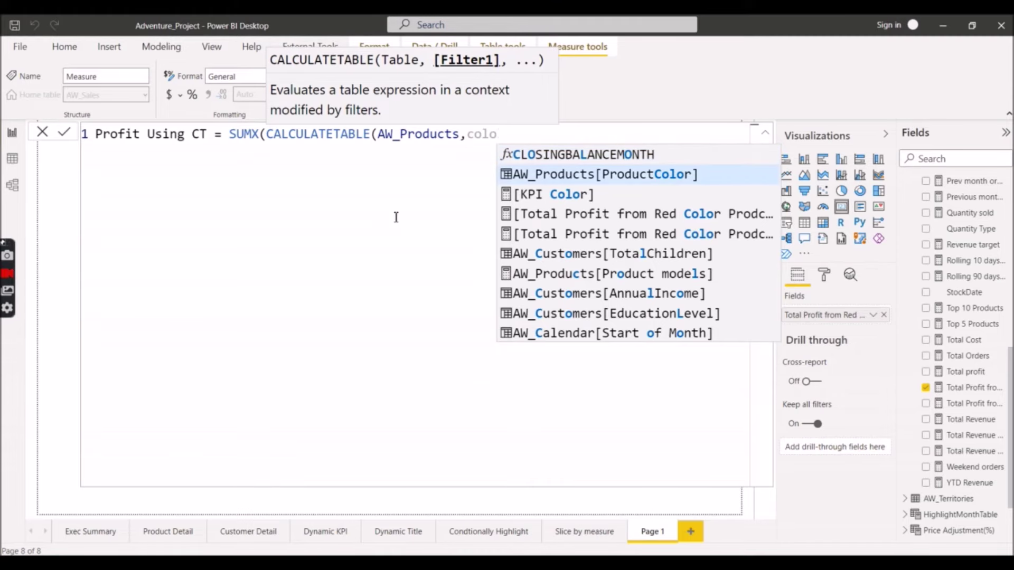
key("Tab")
type("+")
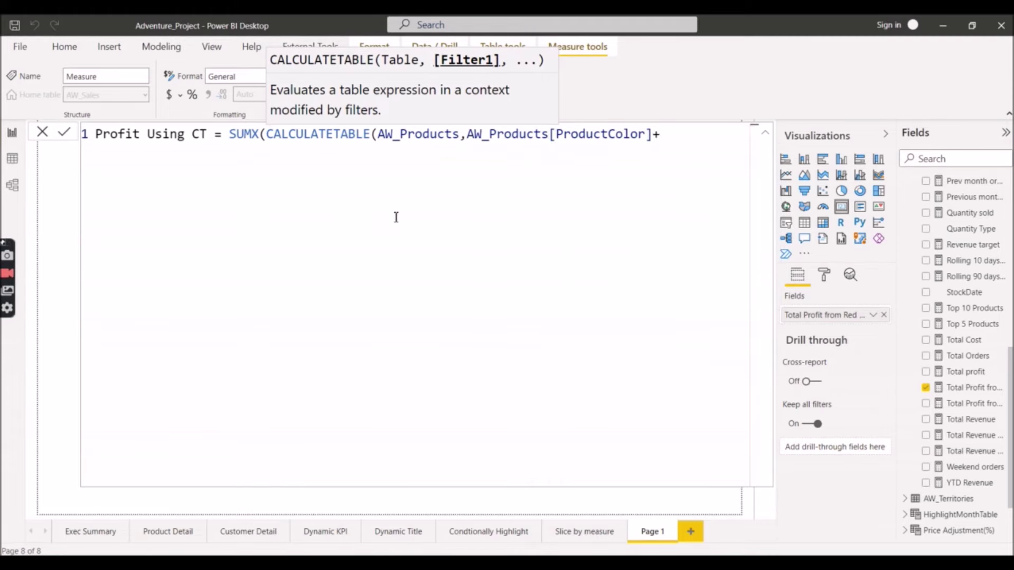
key("BackSpace")
type("=\"\"")
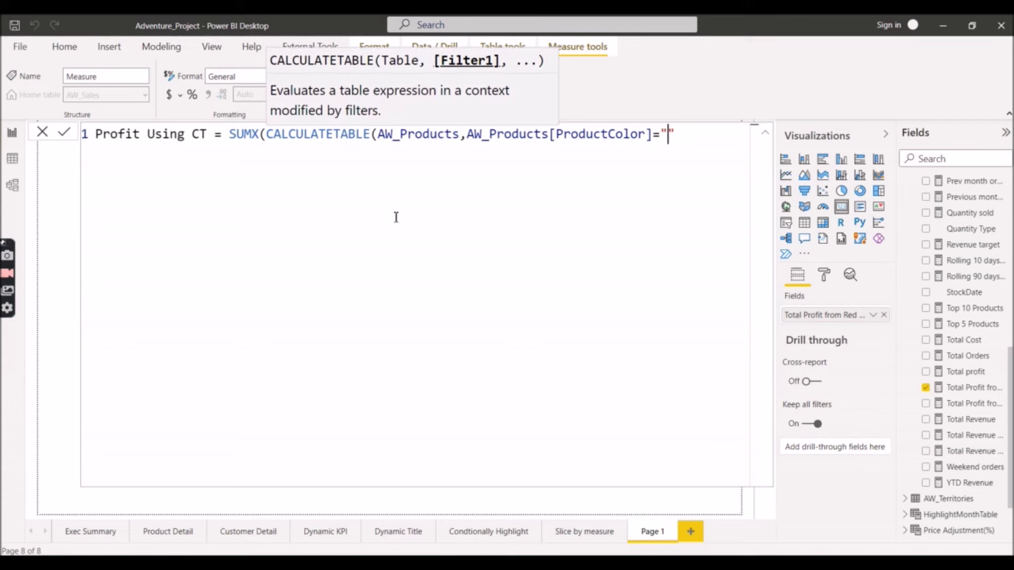
type("Red")
key("Right")
type(")")
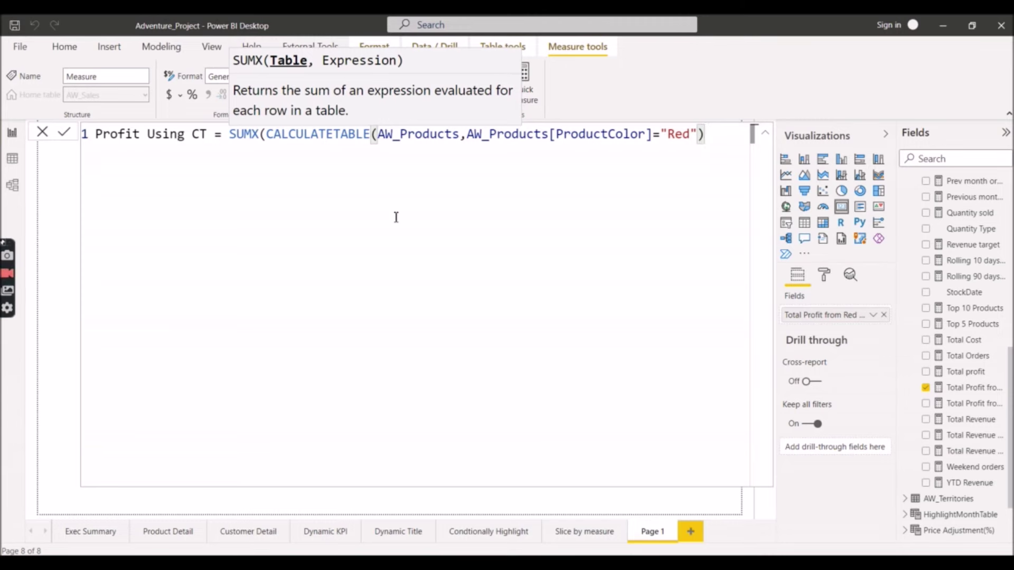
- Add [Total profit] as the SUMX expression, close the parenthesis, and commit the Profit Using CT measure
type(", ")
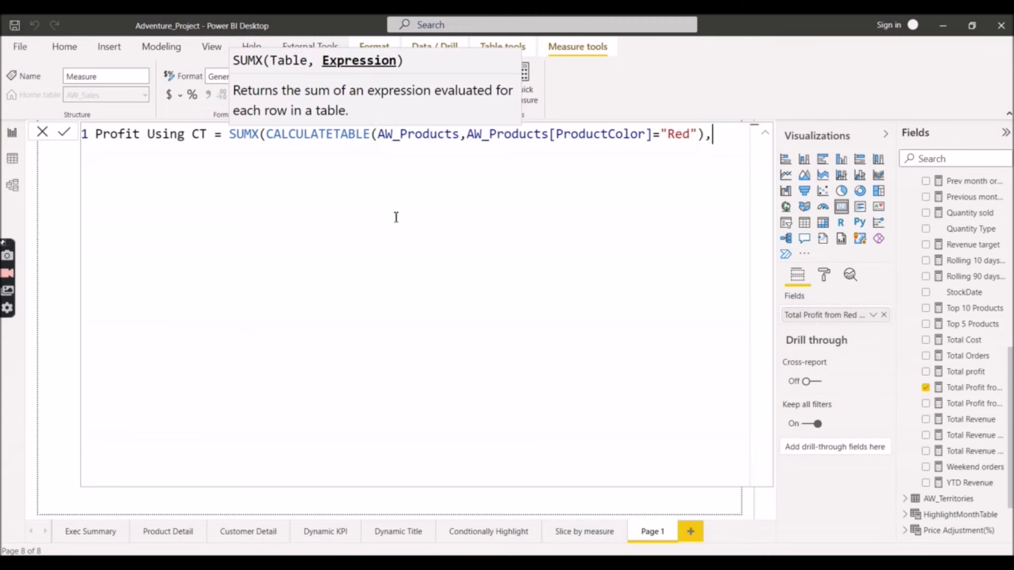
type("total")
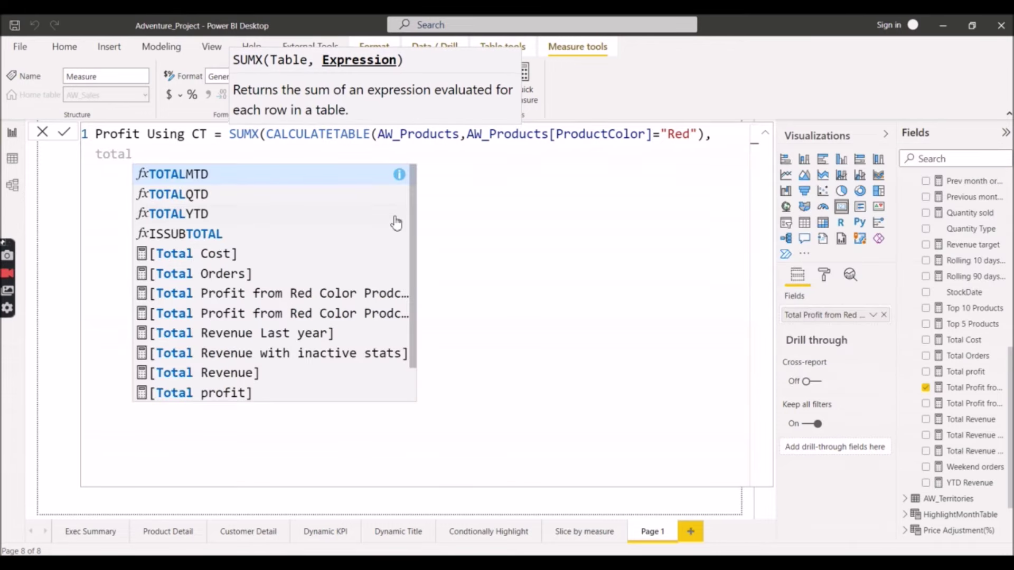
type(" pr")
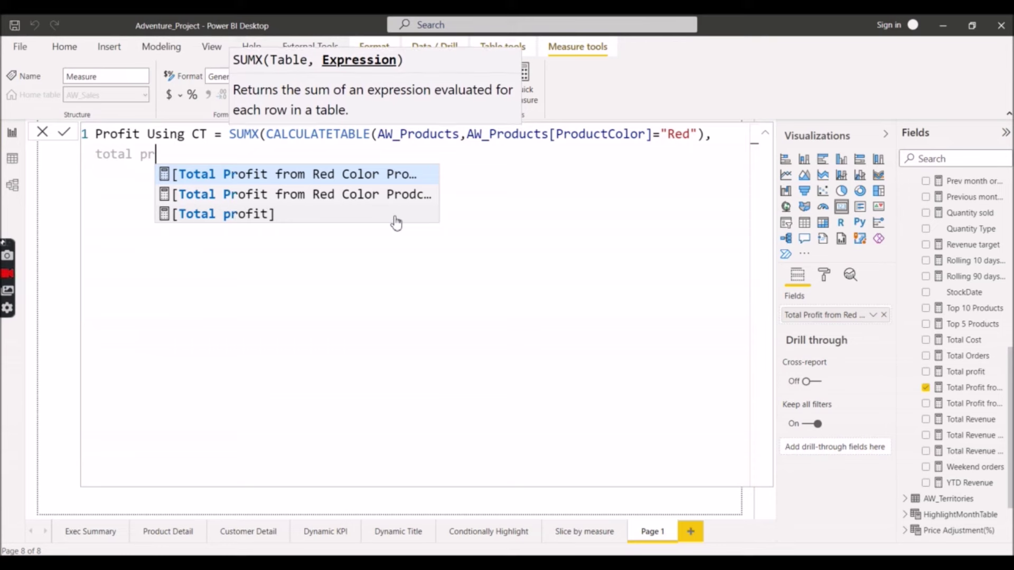
key("Down")
key("Down")
key("Down")
key("Down")
key("Down")
key("Tab")
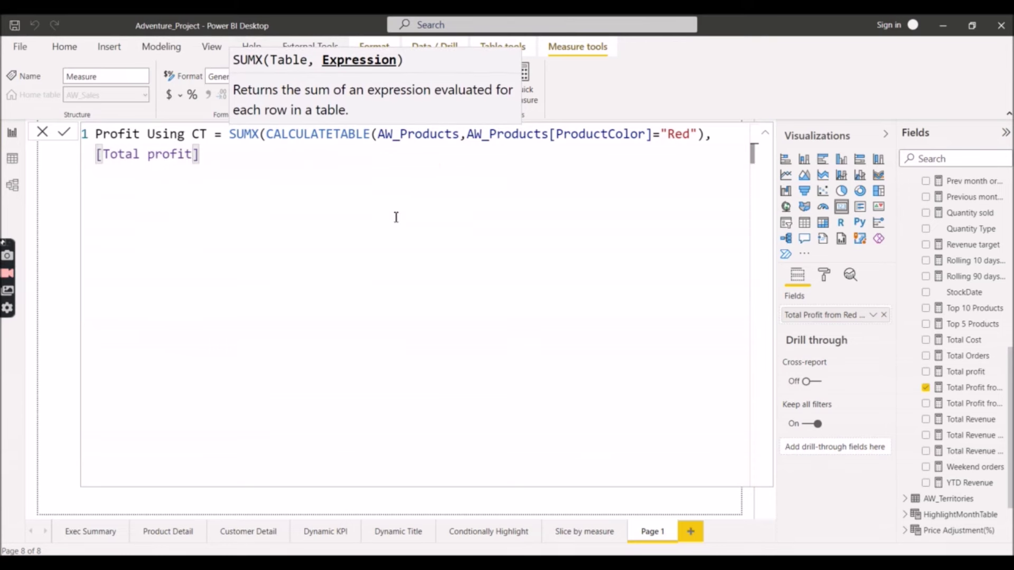
type(")")
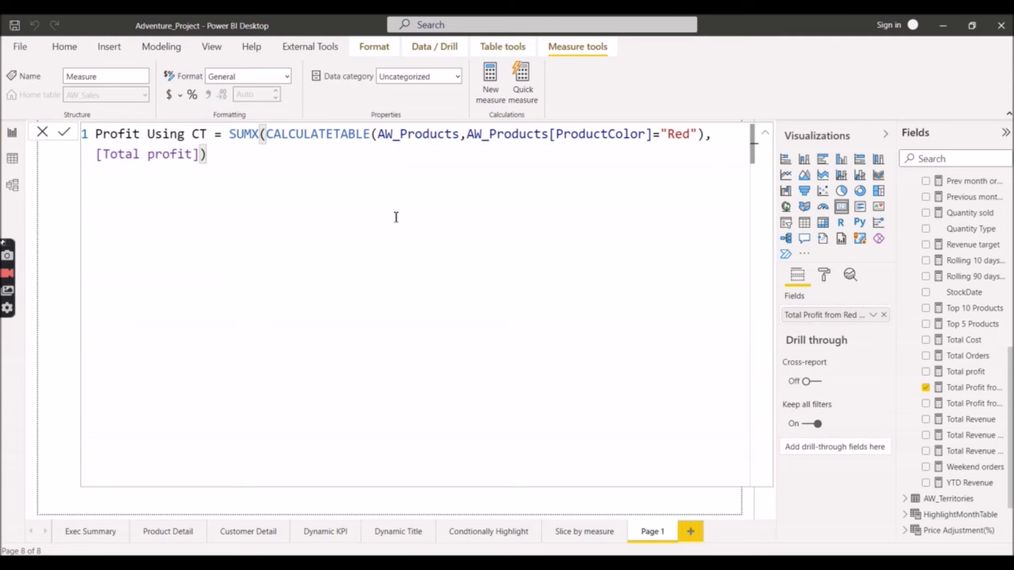
key("Return")
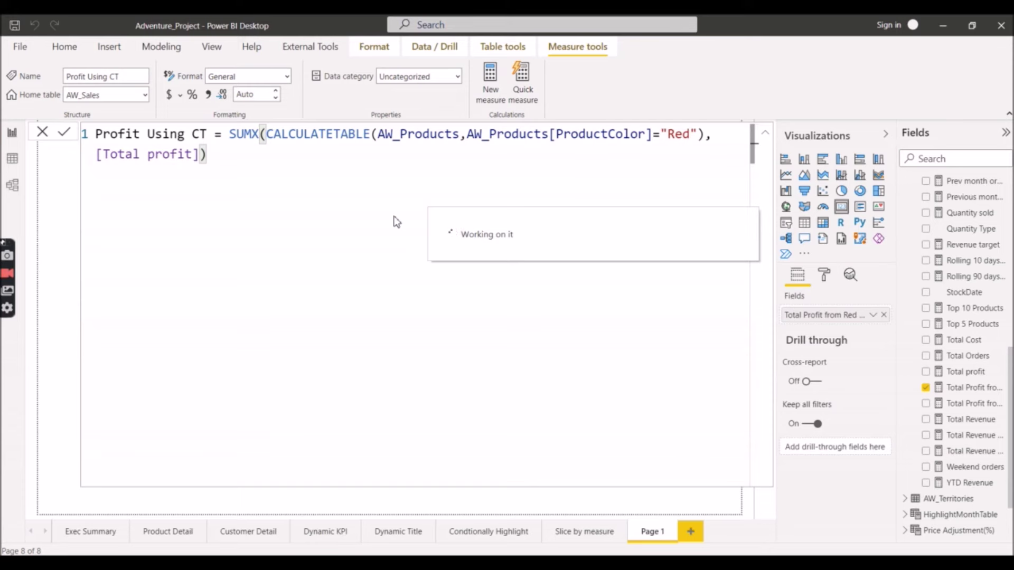
left_click(765, 136)
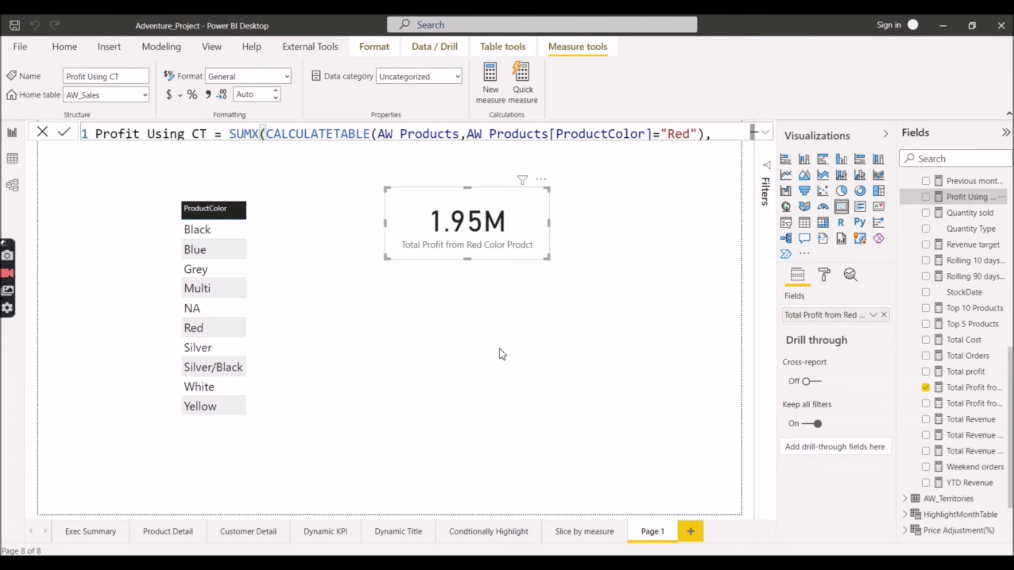
- Drop Profit Using CT onto Page 1 as a resized card showing 1.95M below the red-product card
left_click_drag(503, 354, 501, 351)
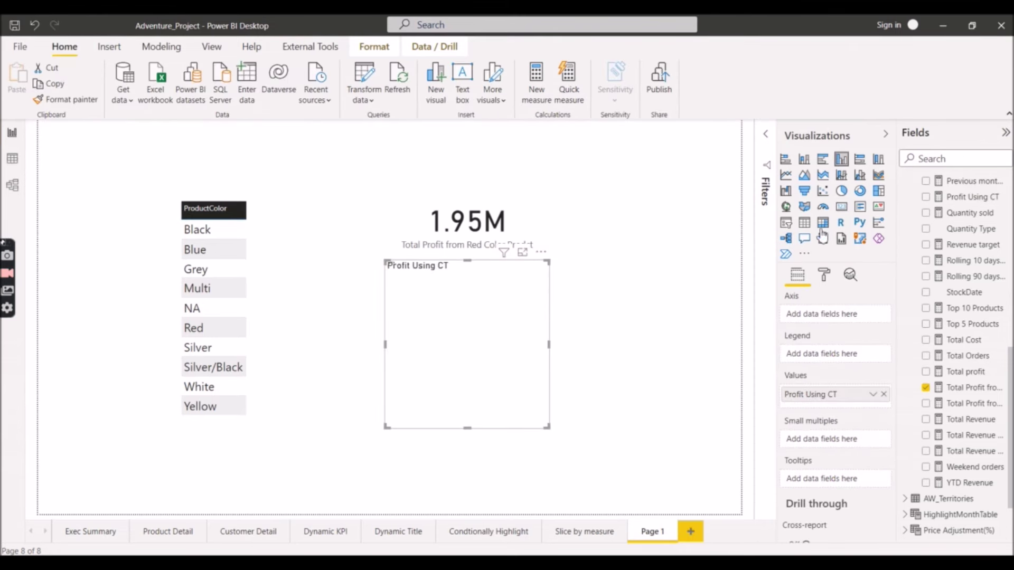
left_click(843, 208)
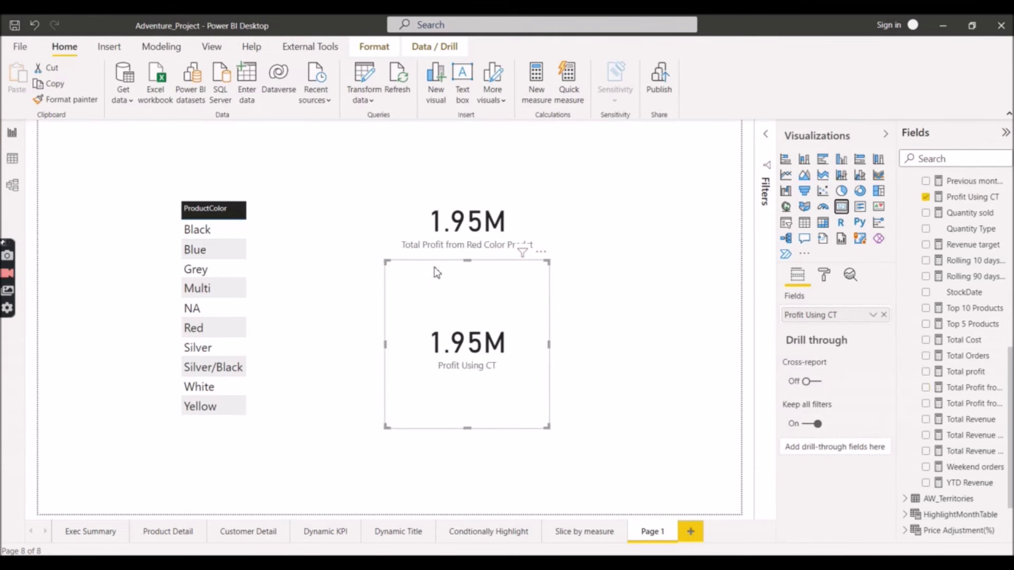
left_click_drag(467, 261, 467, 310)
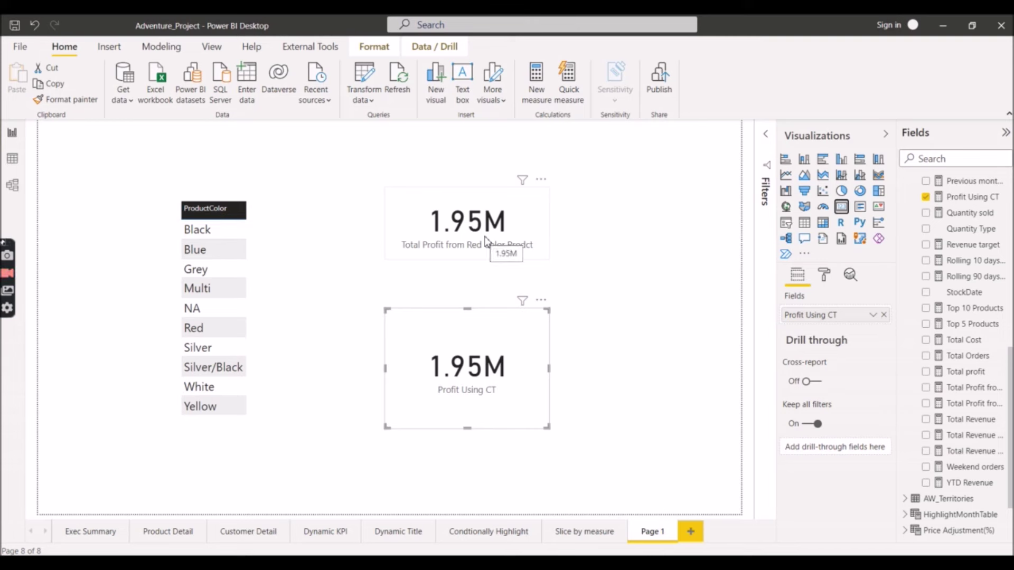
left_click(635, 306)
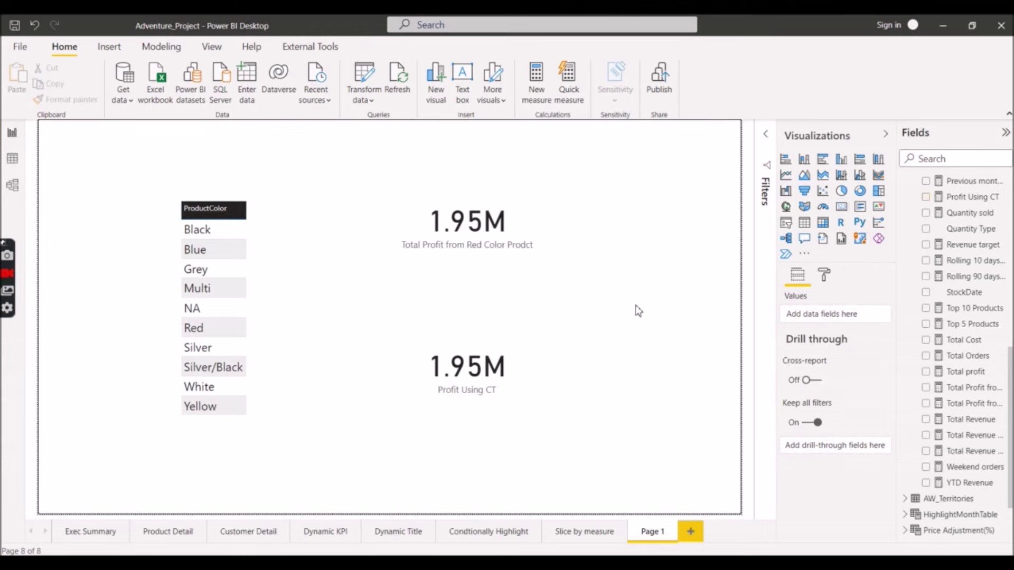